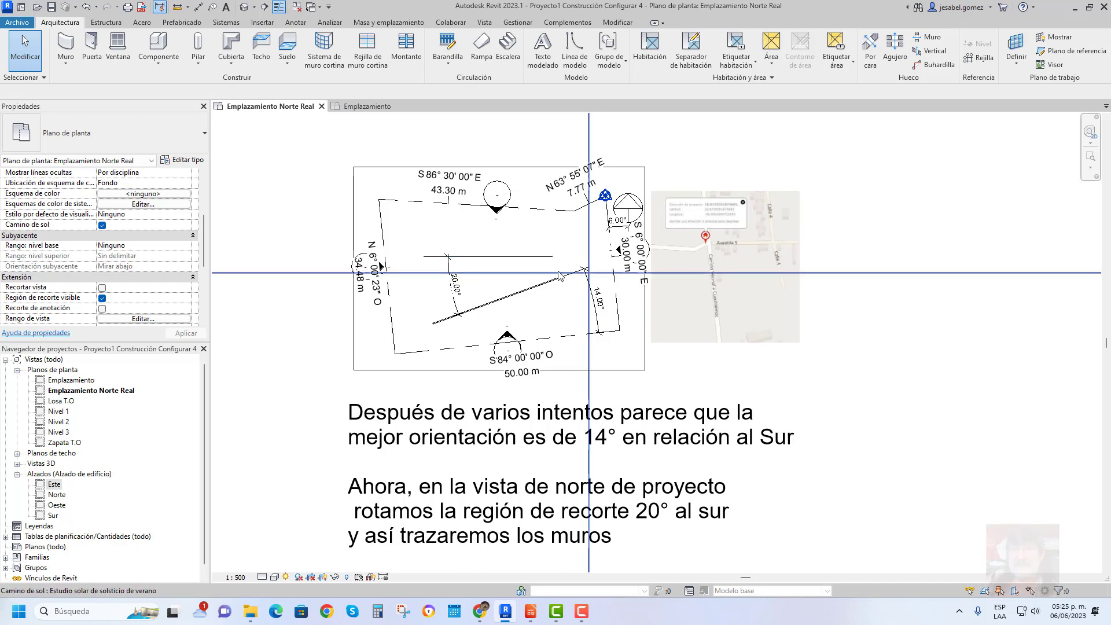
Step: Turn on shadows and loop the Estudio solar through the summer-solstice day
click(298, 577)
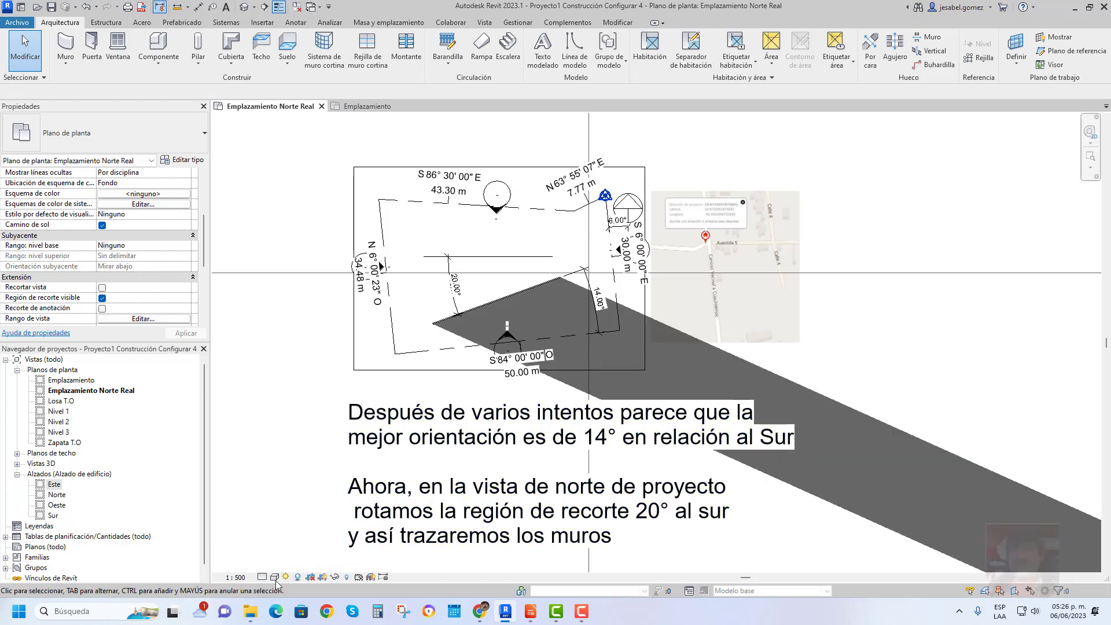
click(286, 578)
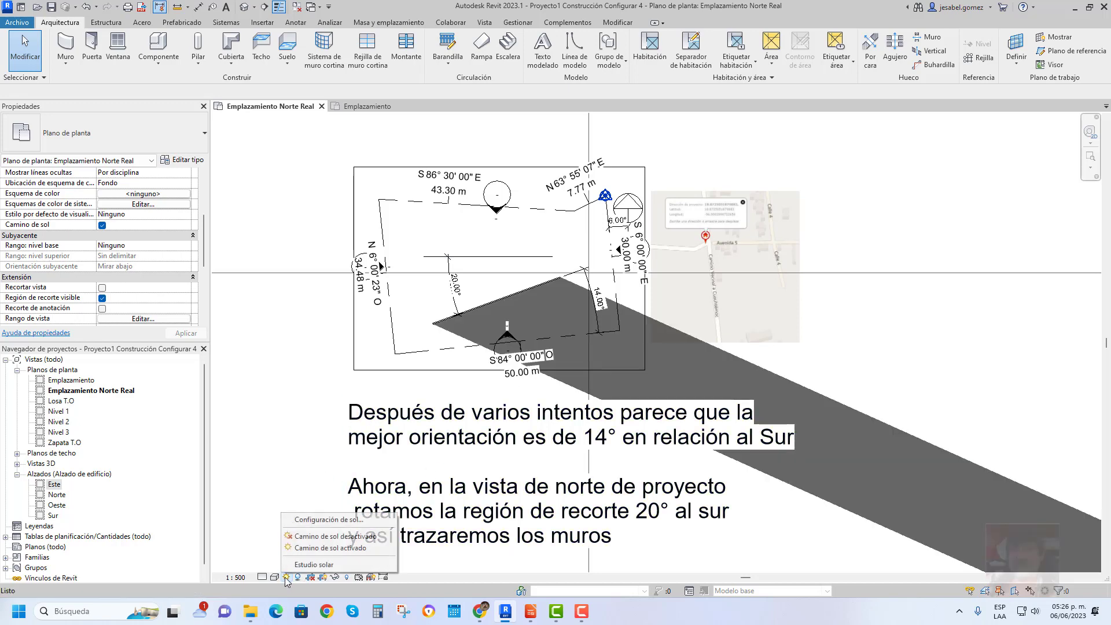
click(315, 565)
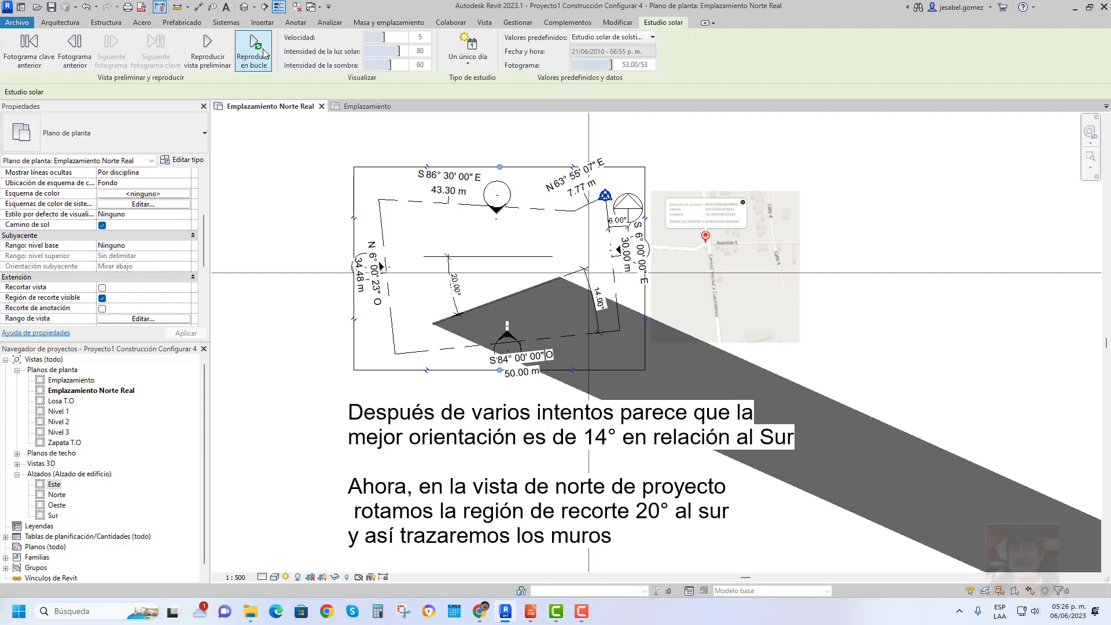
click(251, 45)
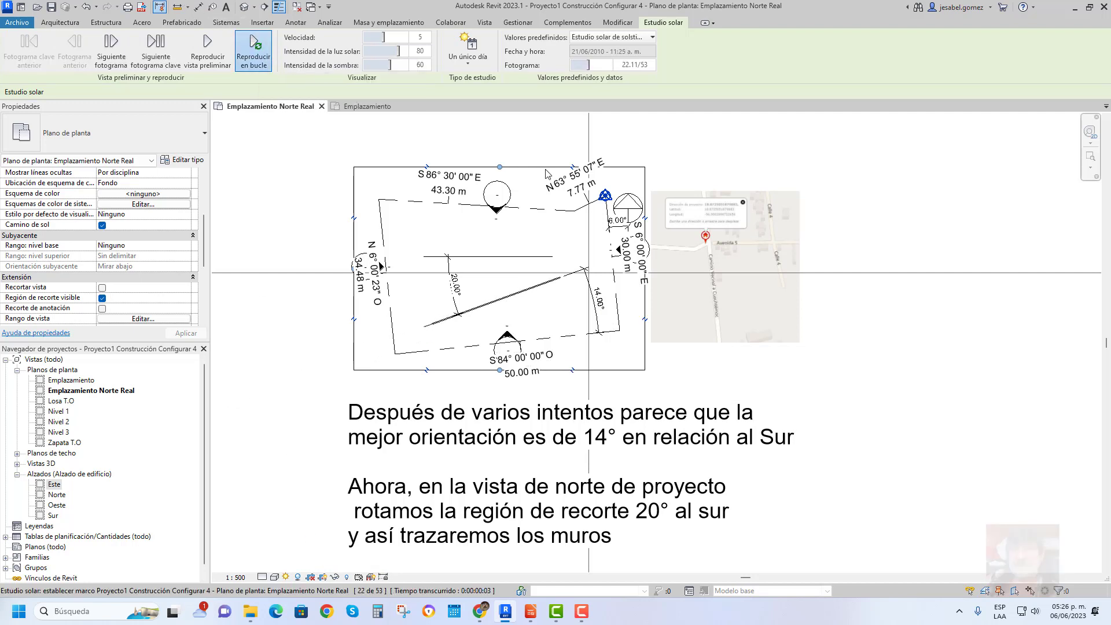
Step: Stop the solar study at 2:10 p.m. (frame 33) and zoom to inspect the sun path and slab shadow
click(255, 50)
scroll(525, 279, down, 2)
scroll(526, 278, down, 3)
scroll(525, 278, down, 3)
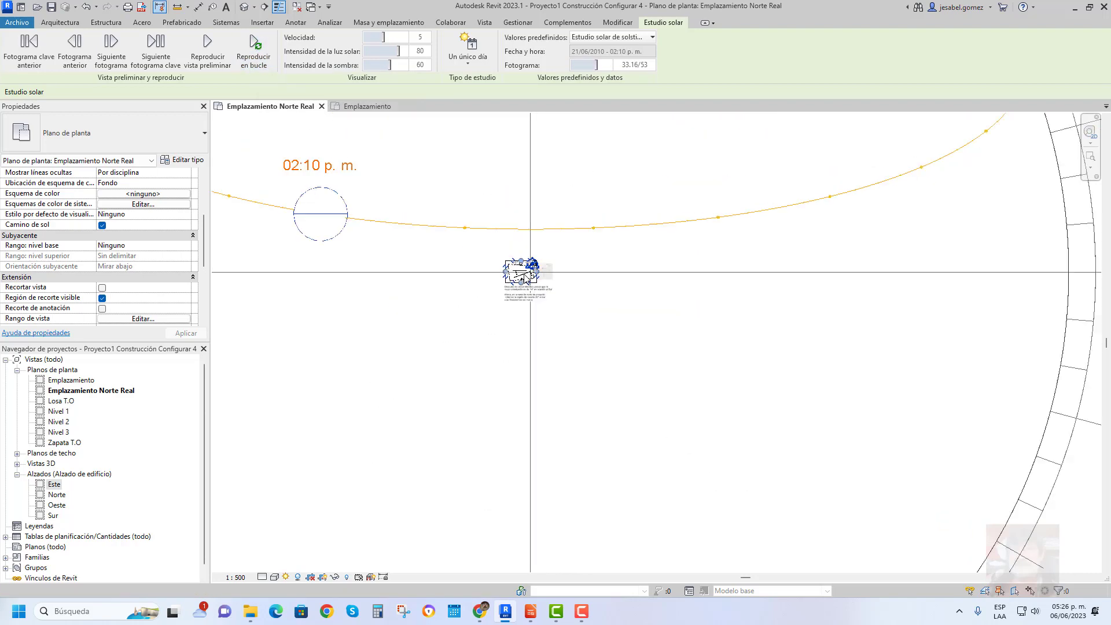
scroll(525, 279, down, 2)
scroll(525, 278, down, 2)
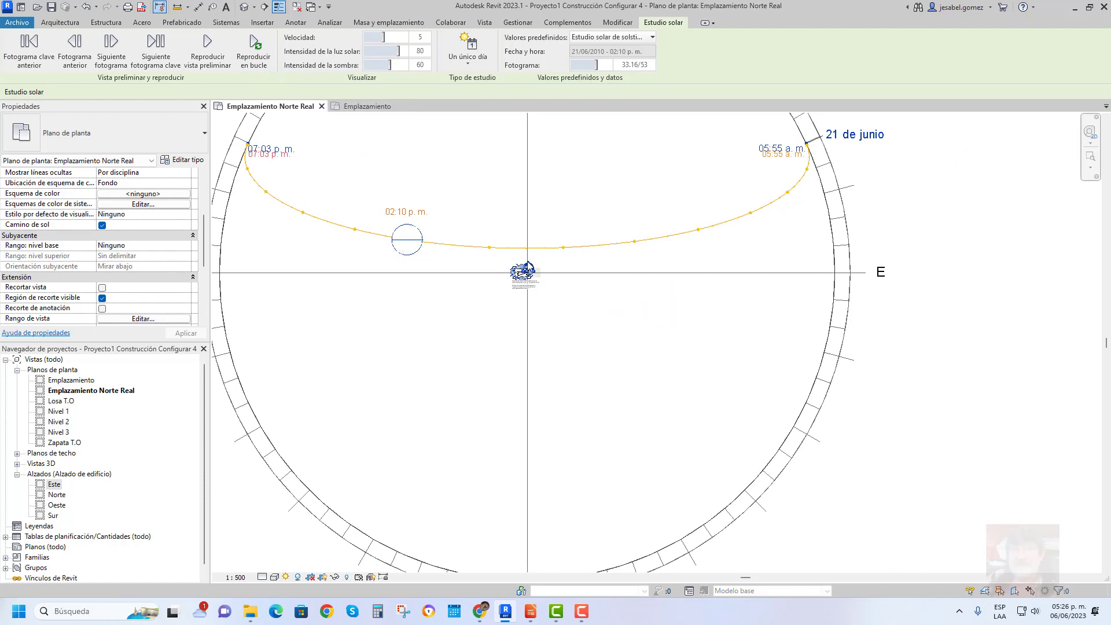
scroll(527, 269, up, 2)
scroll(527, 269, up, 2)
scroll(578, 313, up, 2)
scroll(617, 355, up, 2)
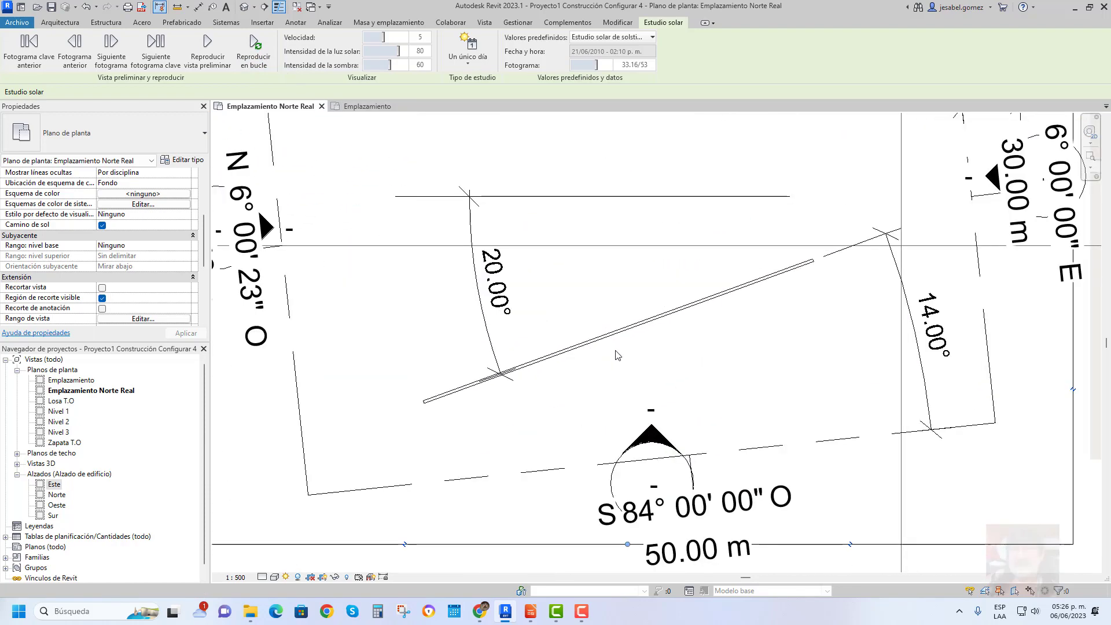
scroll(617, 354, up, 2)
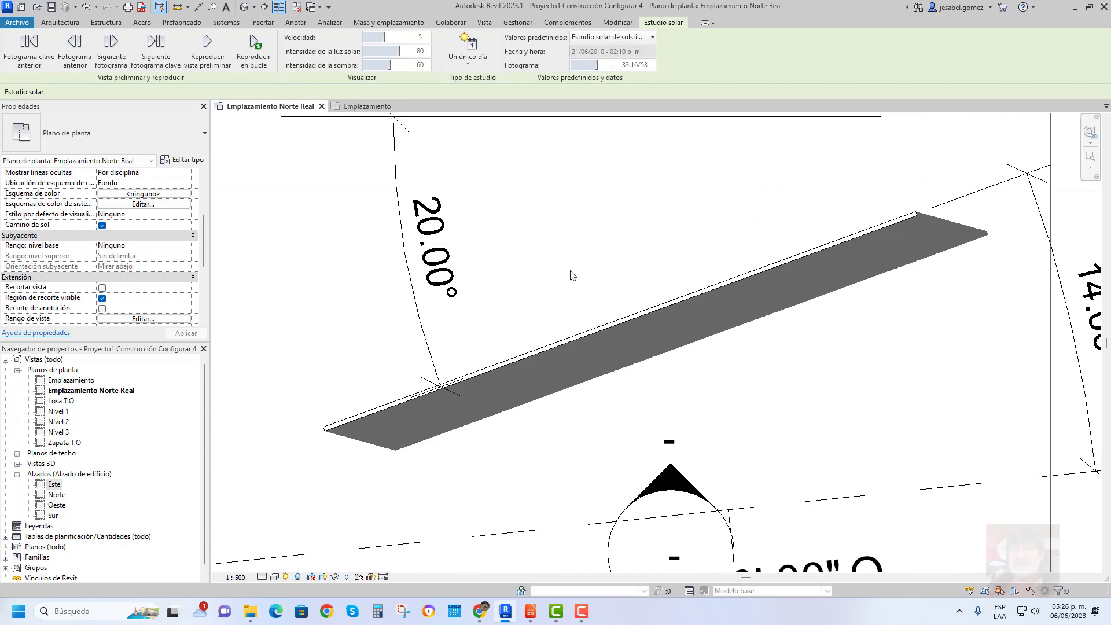
scroll(572, 274, down, 2)
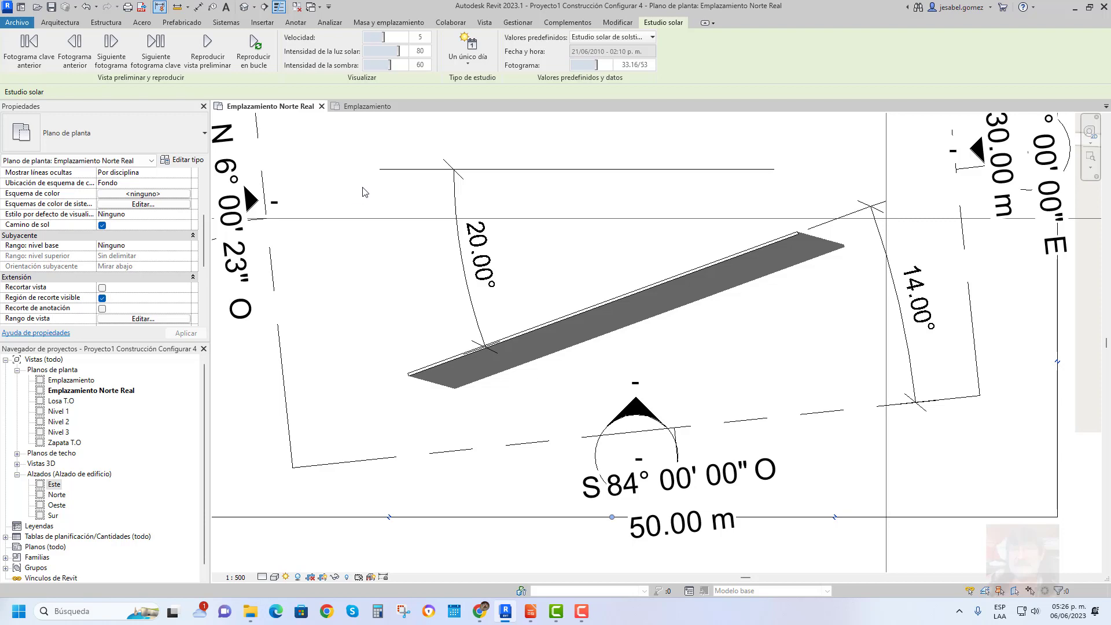
scroll(425, 145, down, 1)
scroll(420, 163, down, 1)
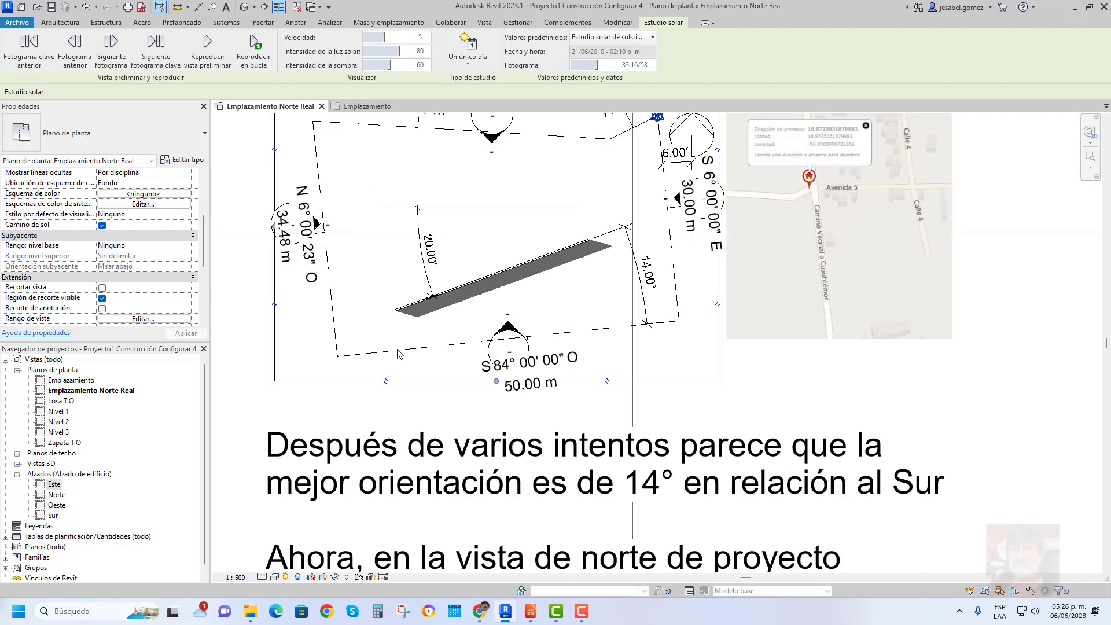
Step: Let the solar study finish, then close it with shadows turned off
scroll(385, 324, down, 2)
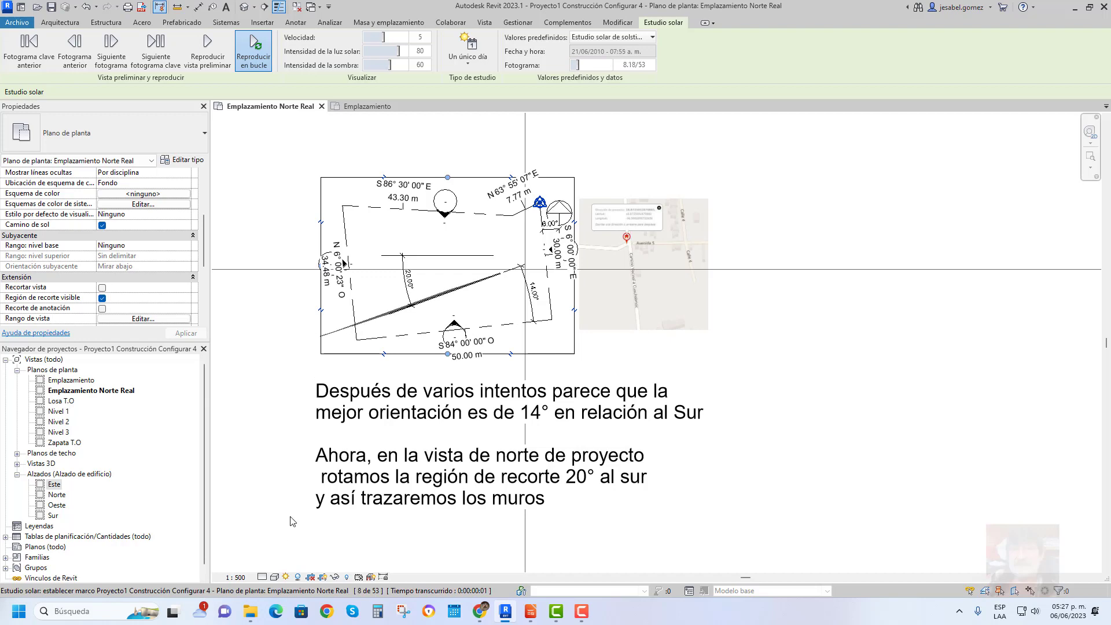
click(298, 578)
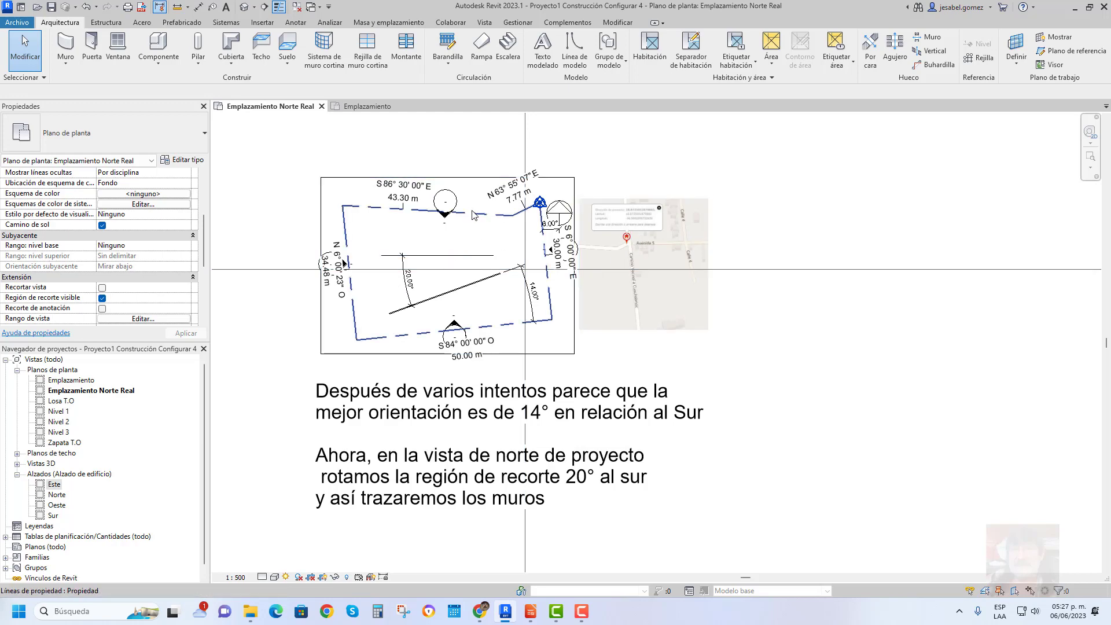
Step: Switch to the Emplazamiento plan view and scroll Properties up to Gráficos
click(366, 107)
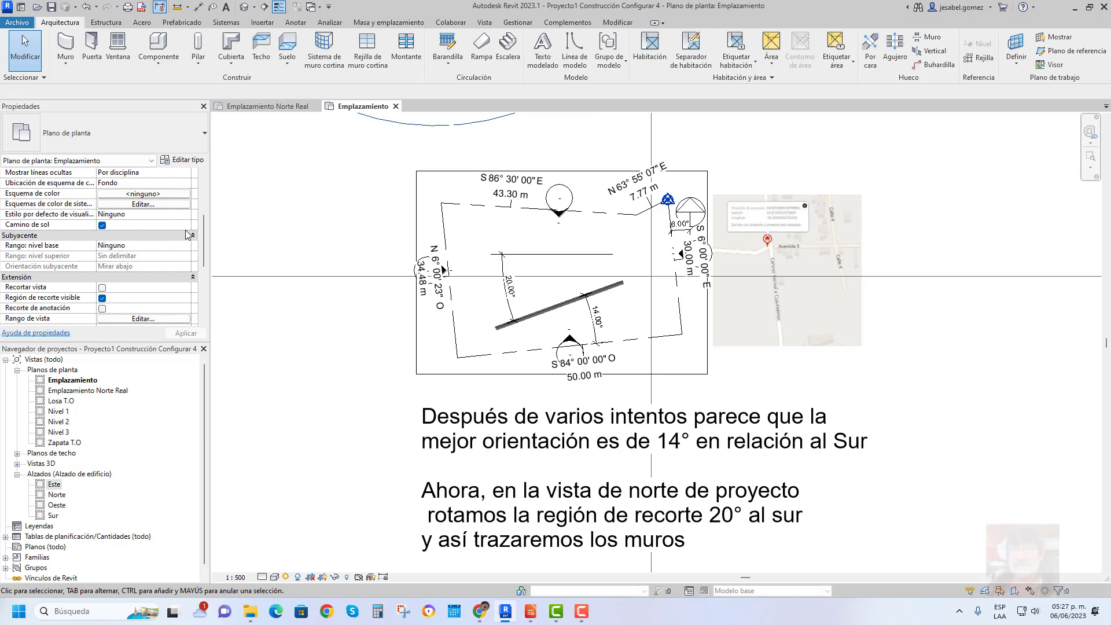
scroll(188, 234, up, 5)
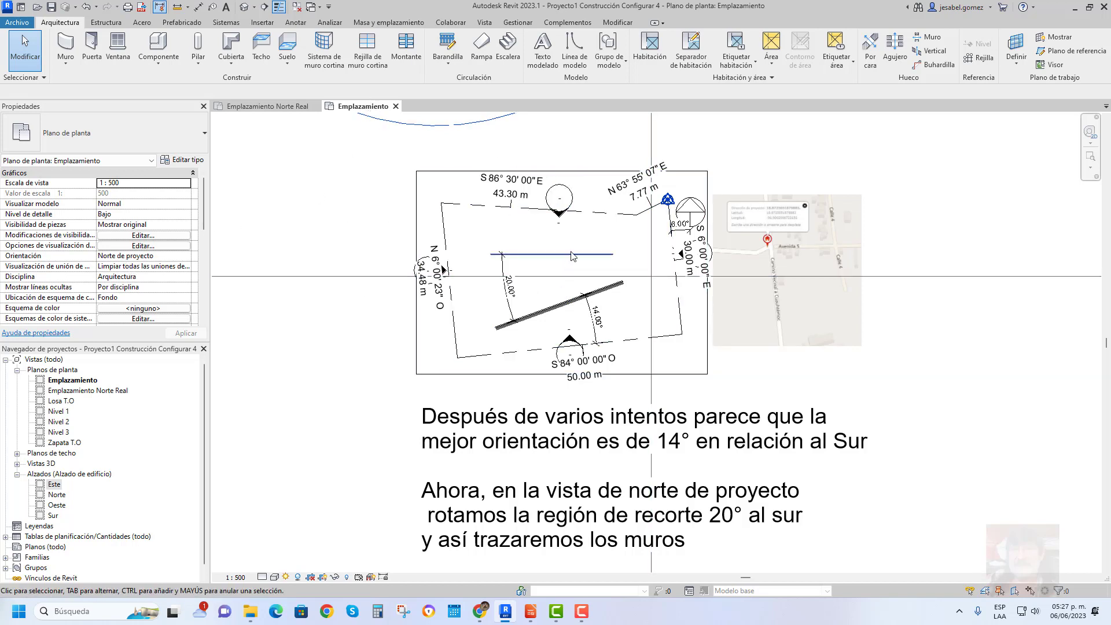
Step: Rotate the Emplazamiento crop region 20° from a vertical start ray
click(587, 175)
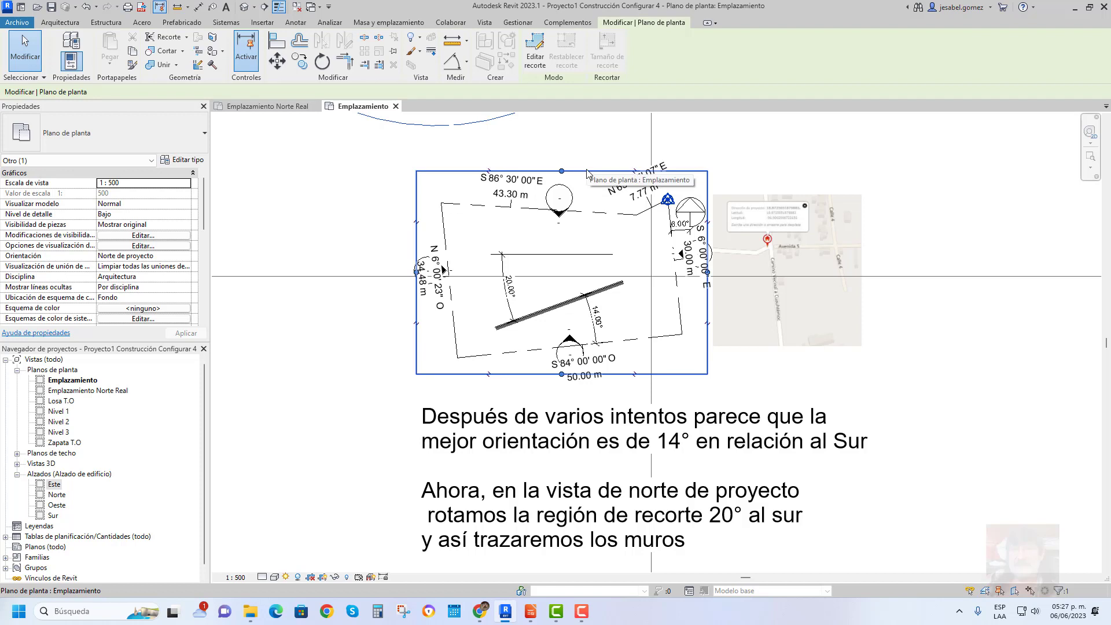
click(320, 63)
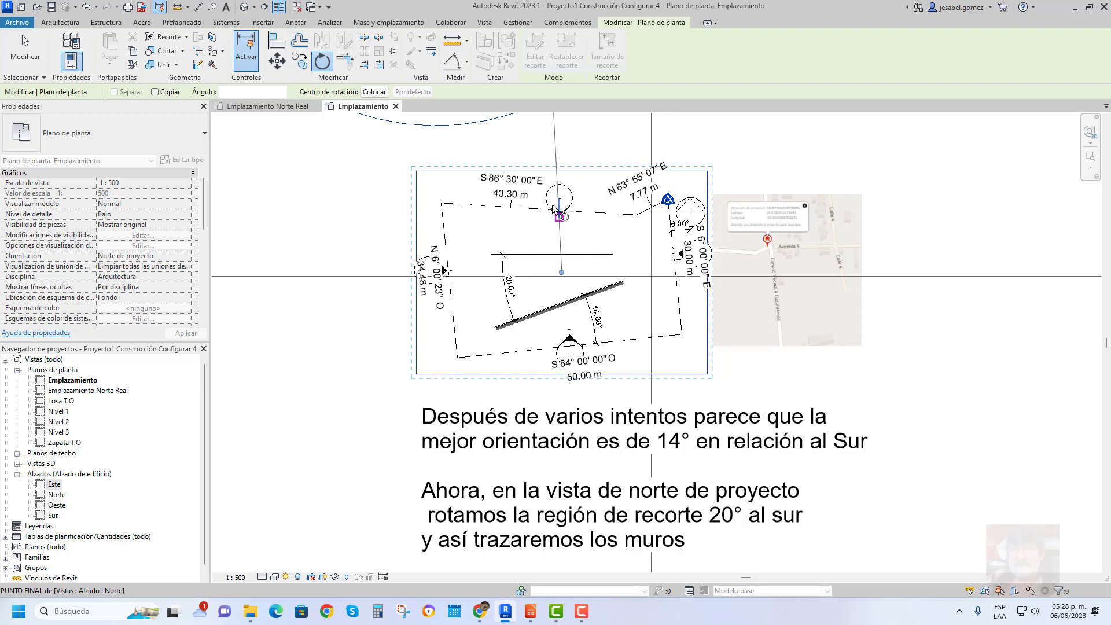
click(561, 127)
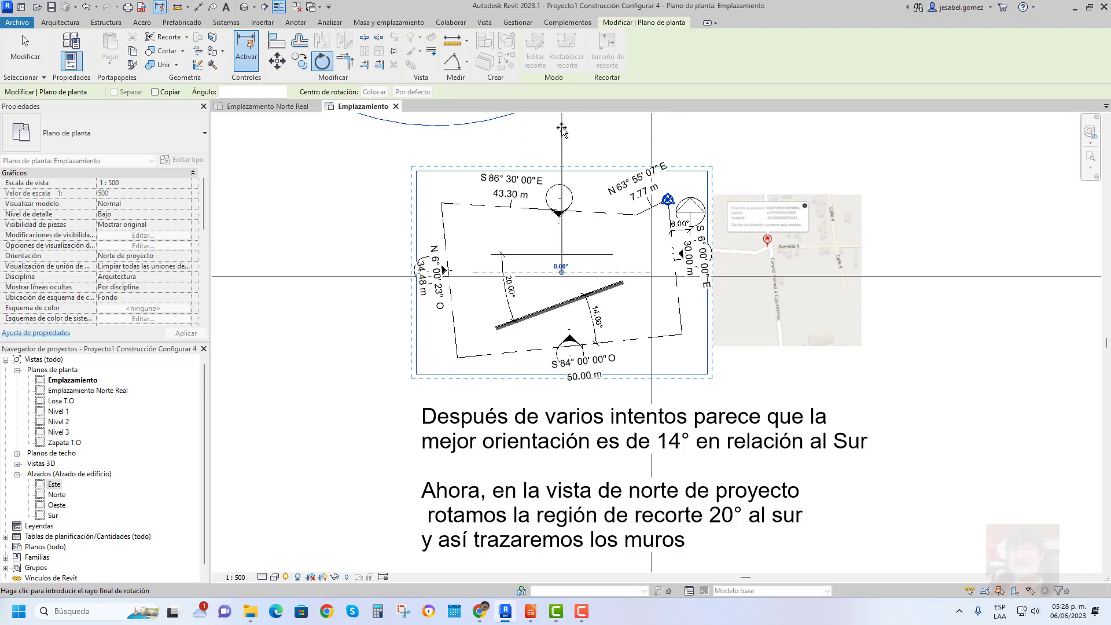
click(515, 141)
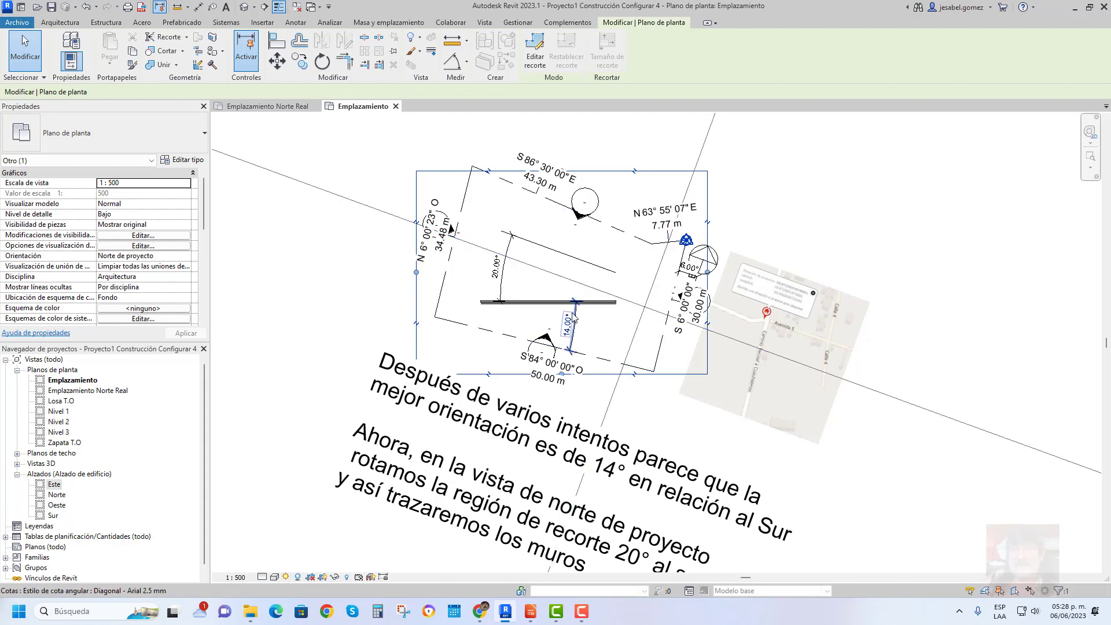
Step: Select the existing 200 mm generic wall and review its properties (Nivel 1 base, 8.0000 height)
scroll(573, 316, up, 1)
scroll(579, 307, up, 3)
scroll(599, 293, up, 1)
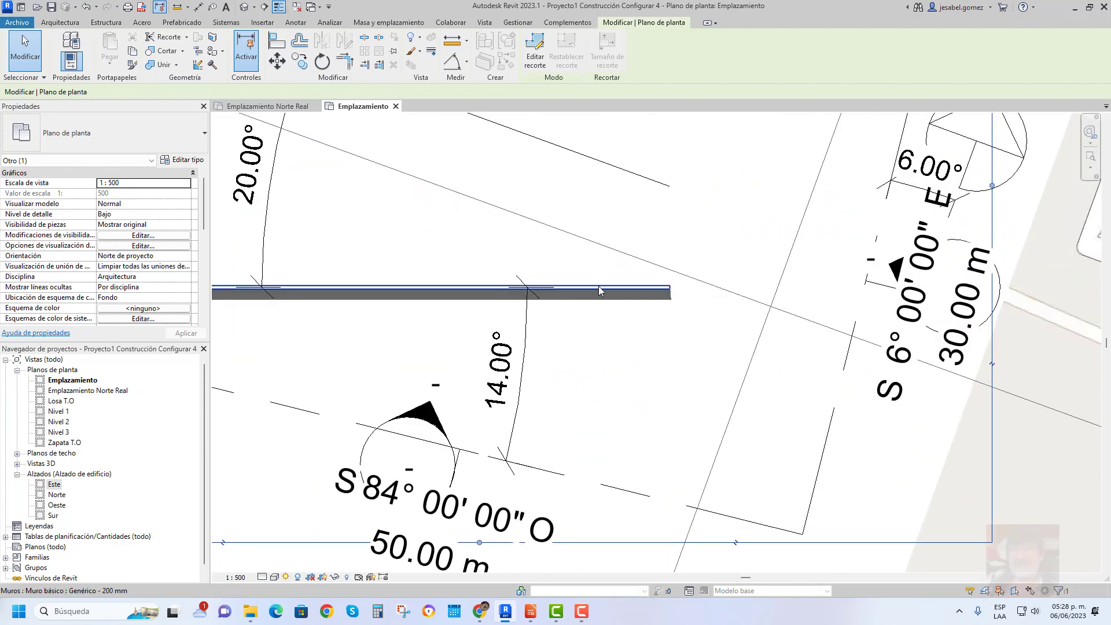
click(599, 290)
scroll(599, 289, down, 3)
scroll(599, 286, down, 2)
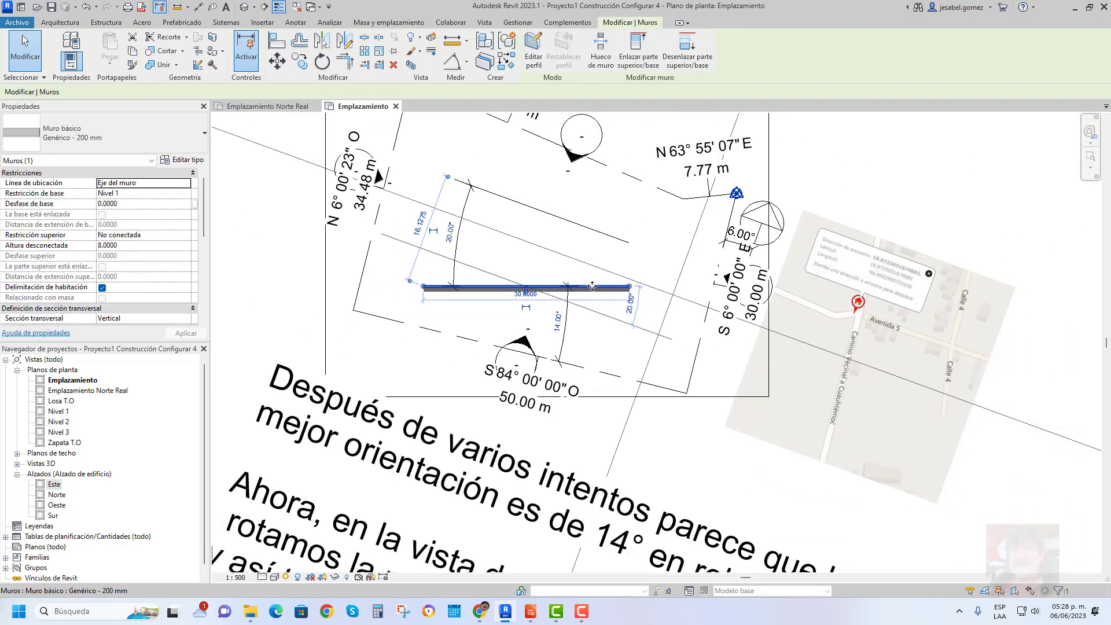
Step: Draw a stepped chain of three 200 mm generic walls near the top of the lot
click(59, 23)
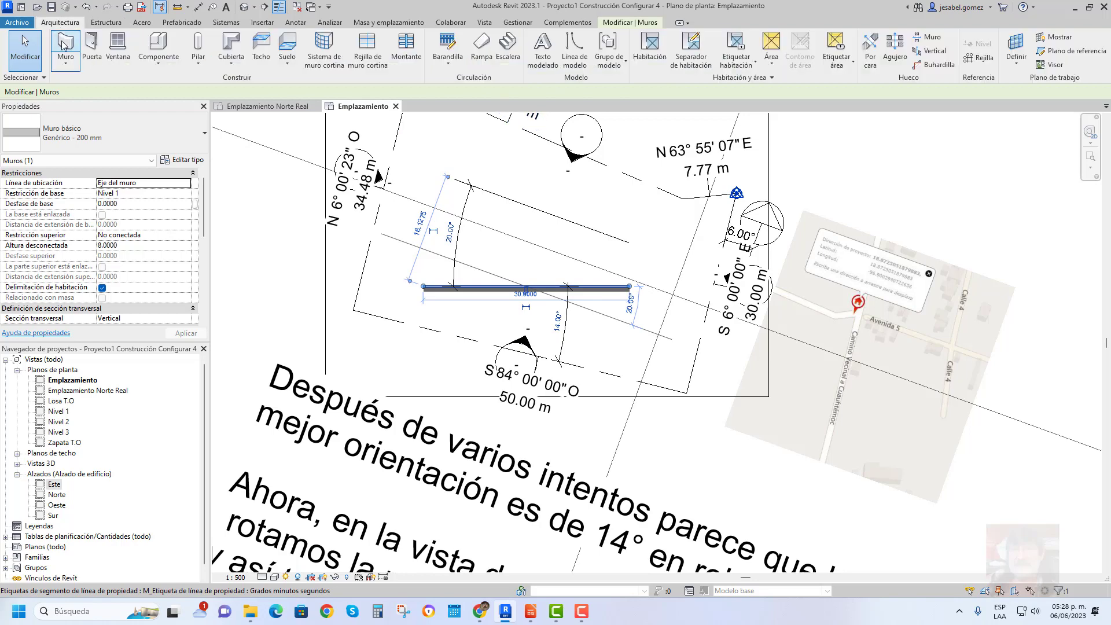
key(w)
key(a)
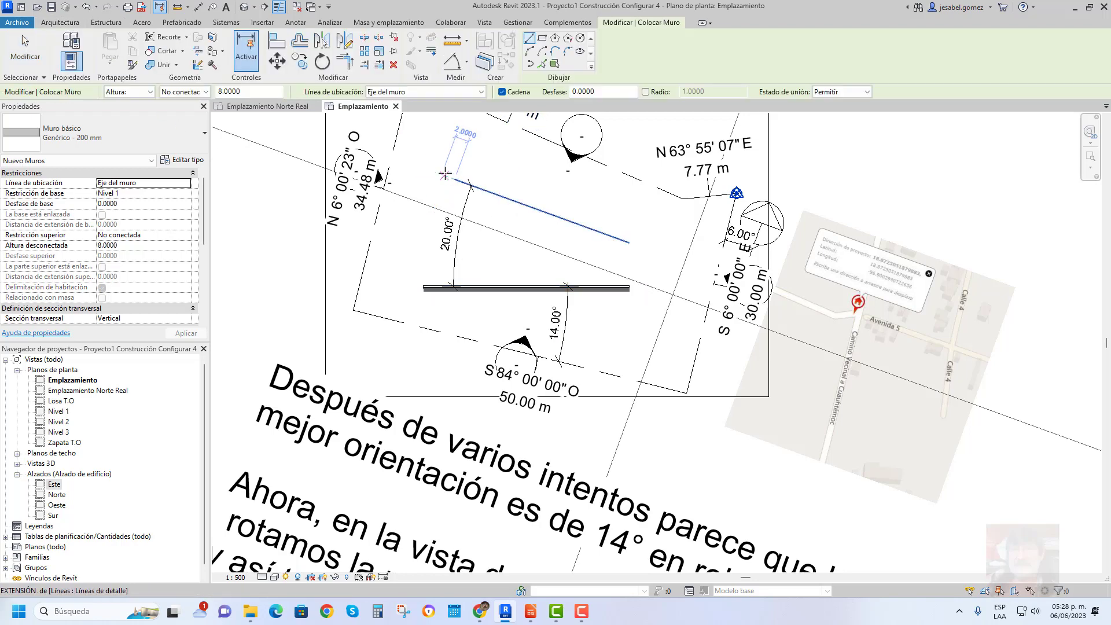
click(443, 164)
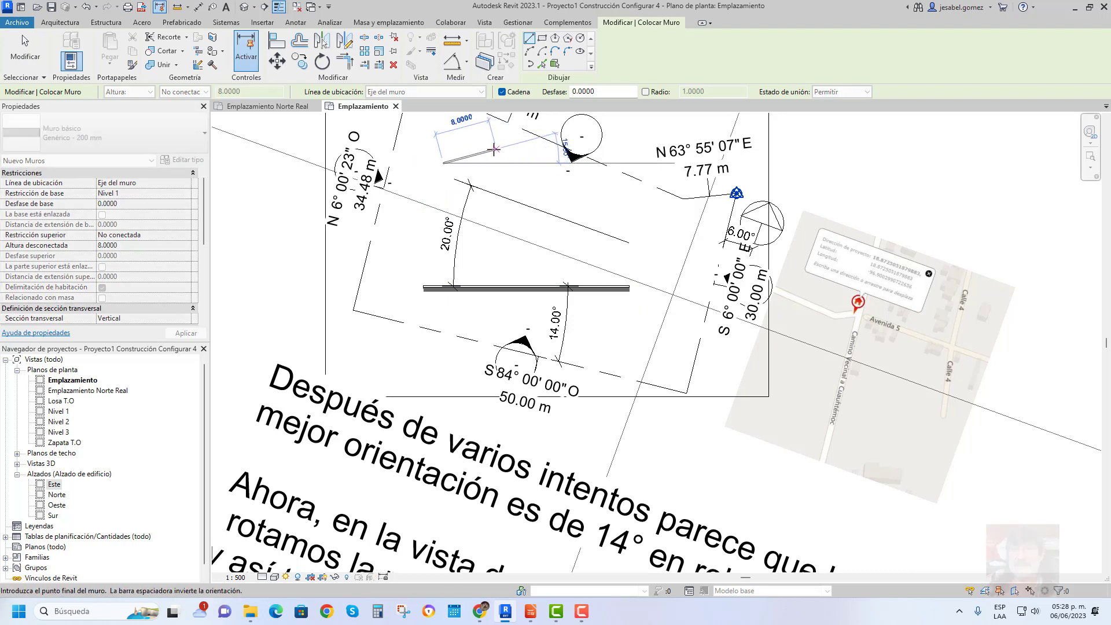
scroll(489, 149, down, 1)
scroll(488, 149, down, 1)
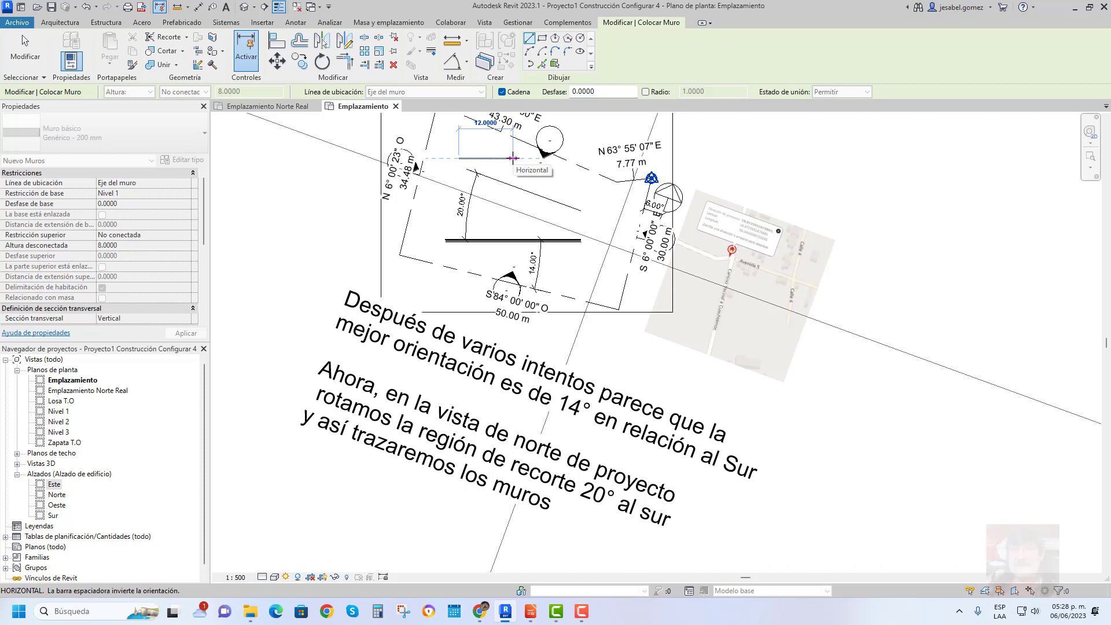
click(513, 158)
click(513, 181)
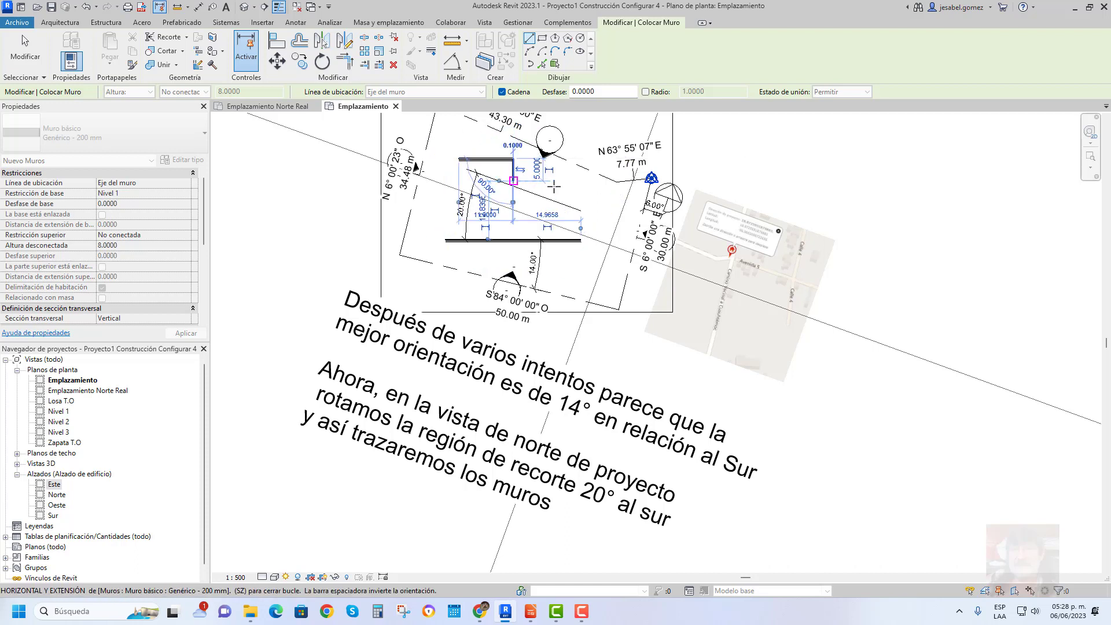
click(561, 181)
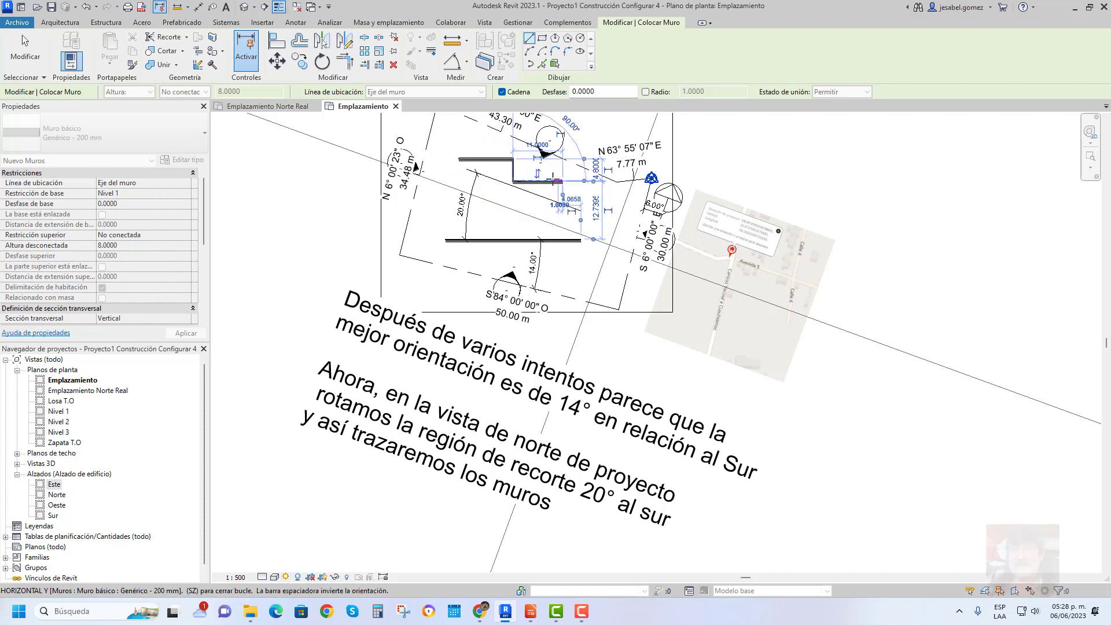
key(Escape)
key(Escape)
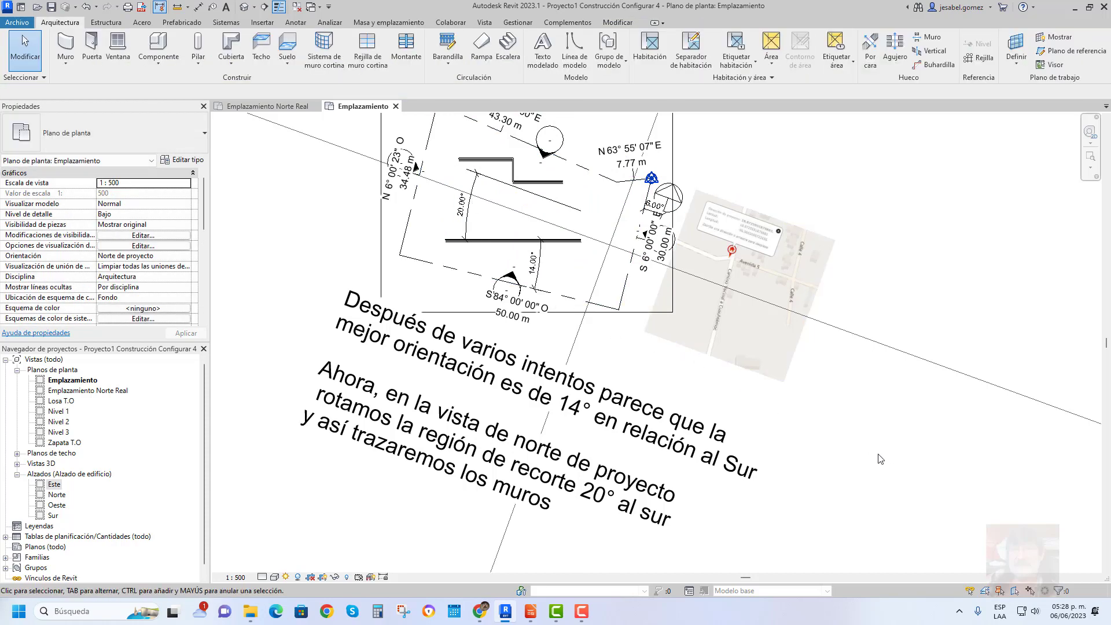
scroll(891, 446, down, 1)
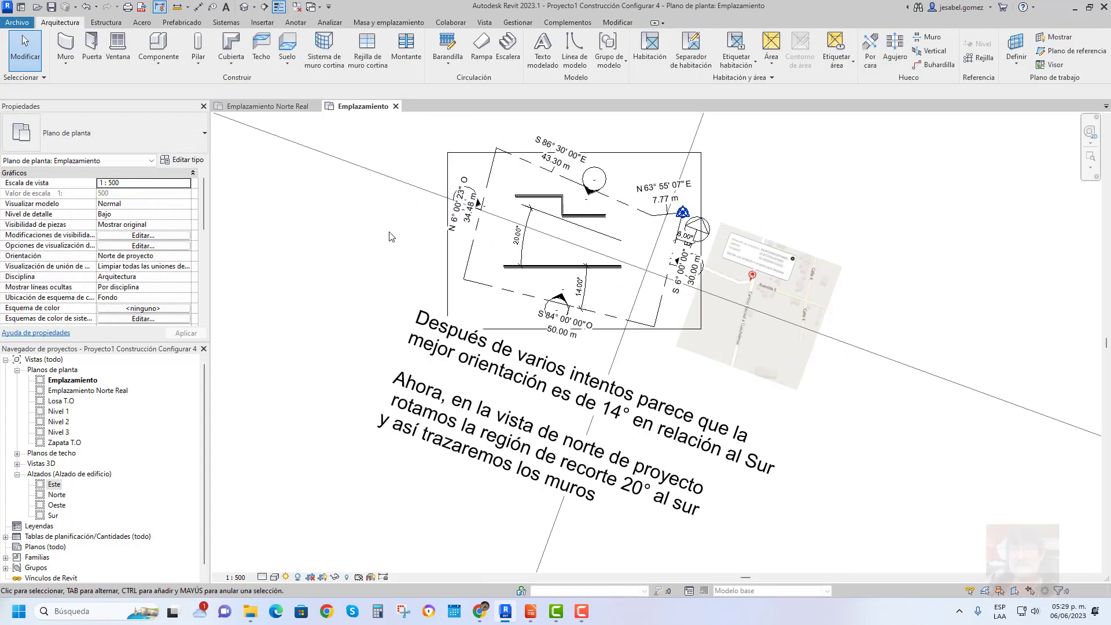